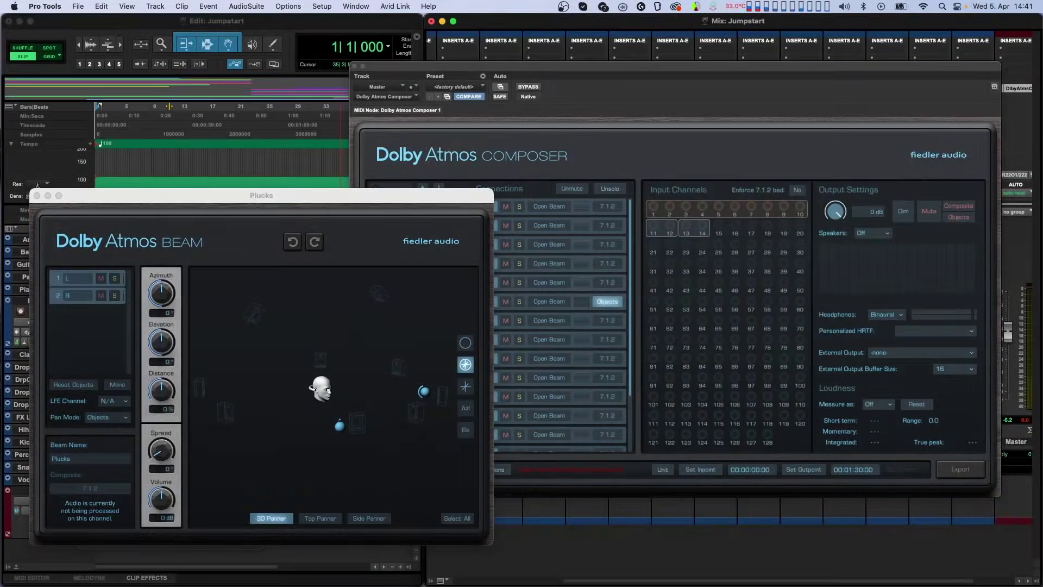
Play the finished Atmos demo session with Dolby Atmos Composer and Beam open
key(space)
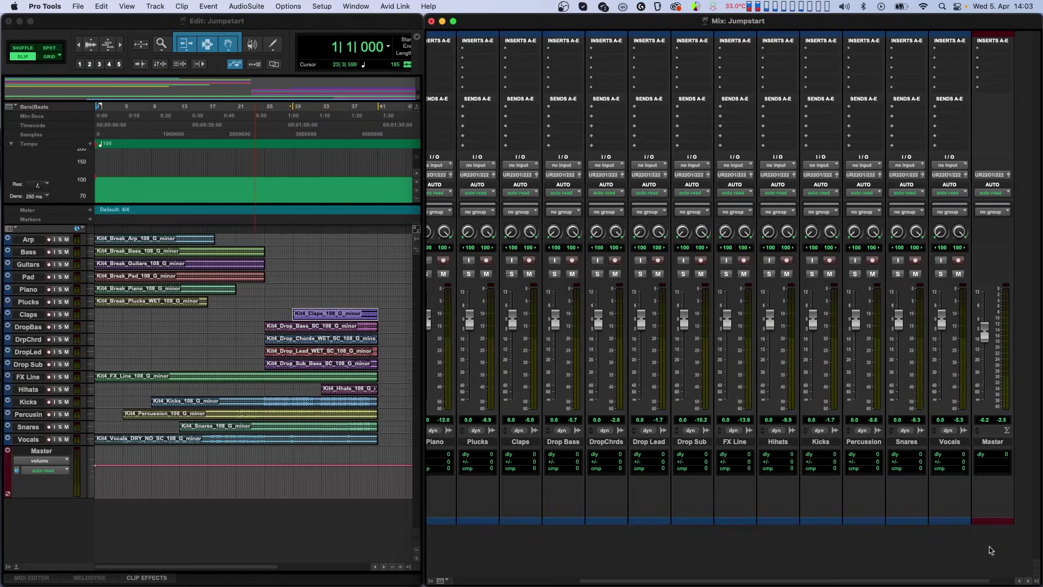
Insert Dolby Atmos Composer on the Master track, leaving the Vocals insert slot unchanged
click(994, 90)
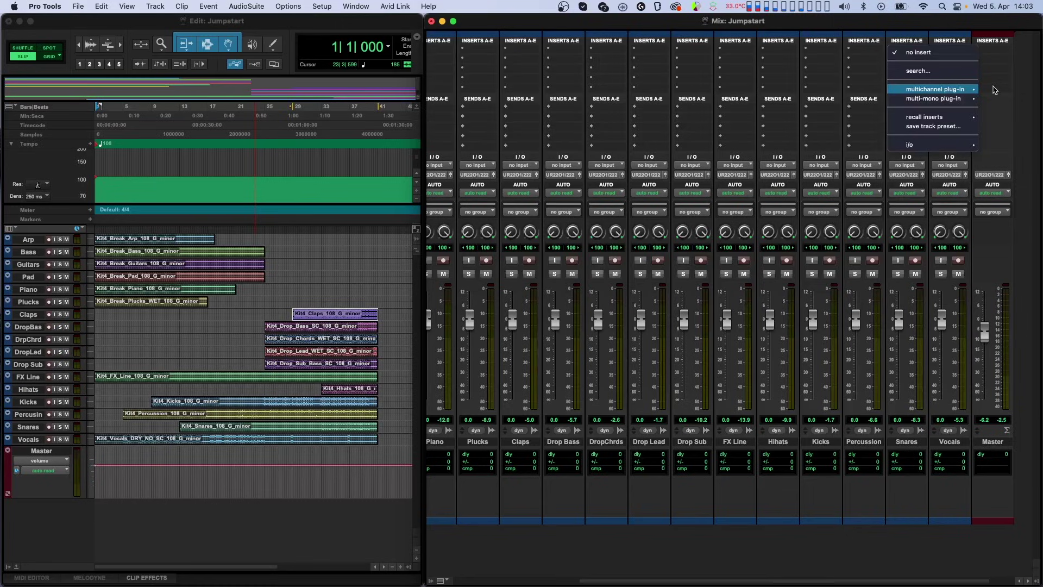
mouse_move(963, 90)
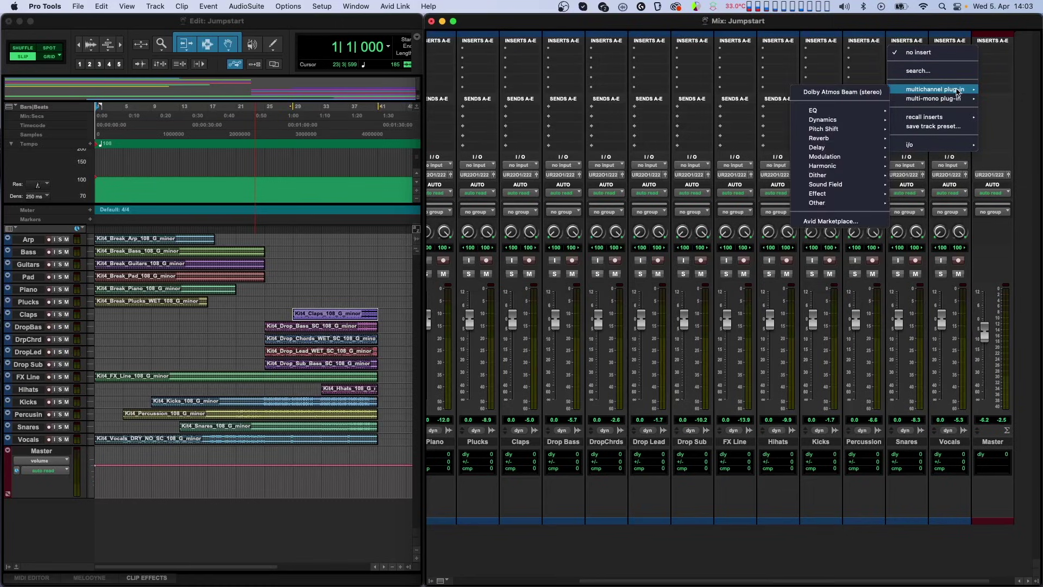
click(781, 212)
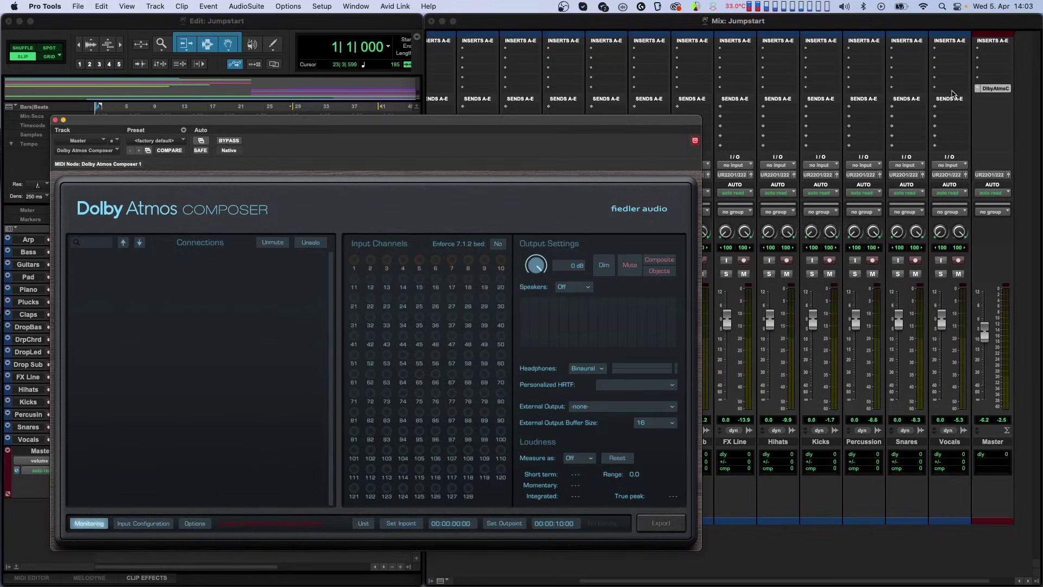
click(952, 94)
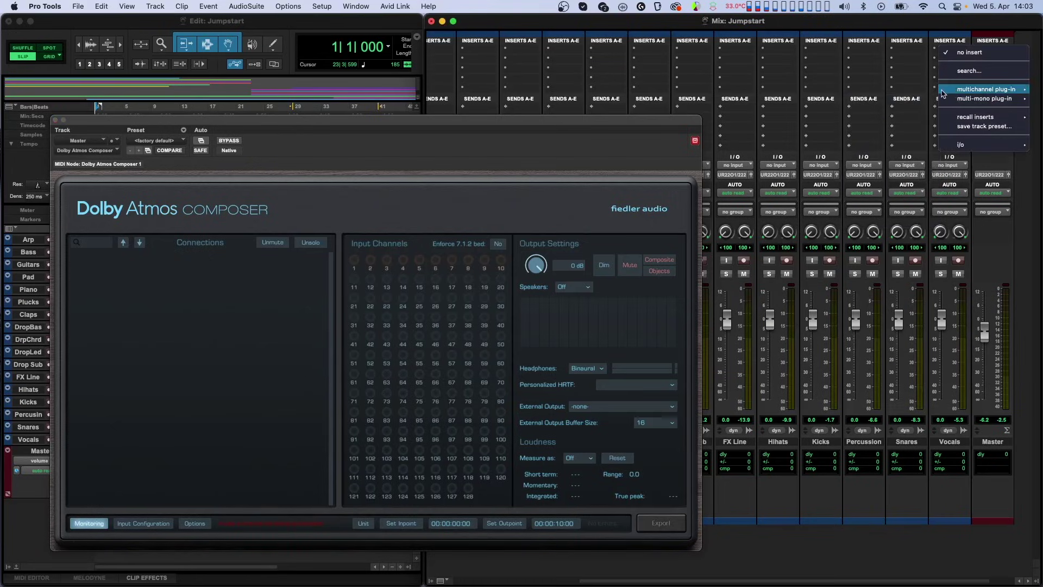
key(Escape)
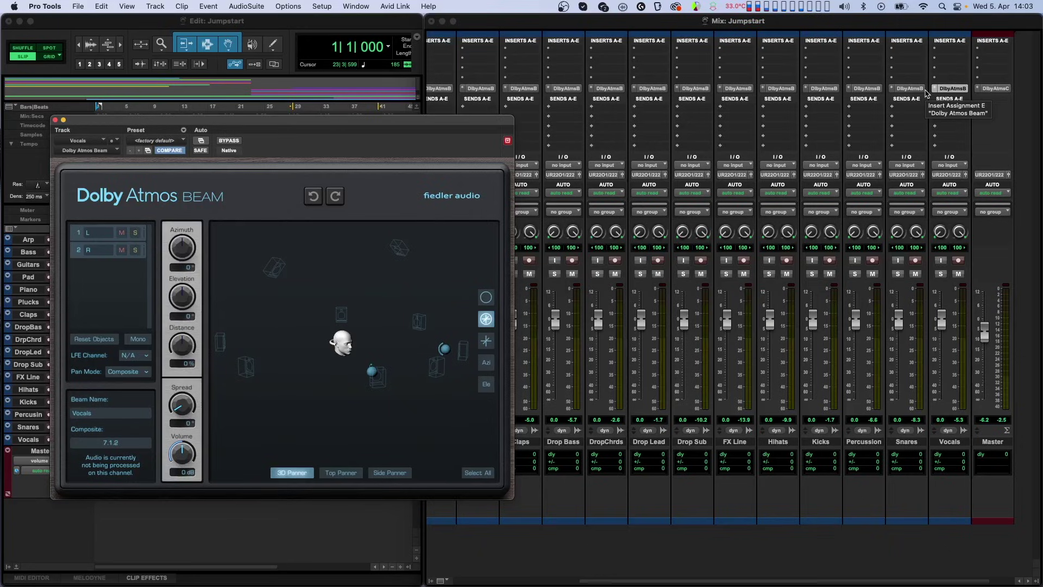
Open the Master's DlbyAtmsC insert to show Dolby Atmos Composer and move it right
click(1002, 91)
click(1002, 90)
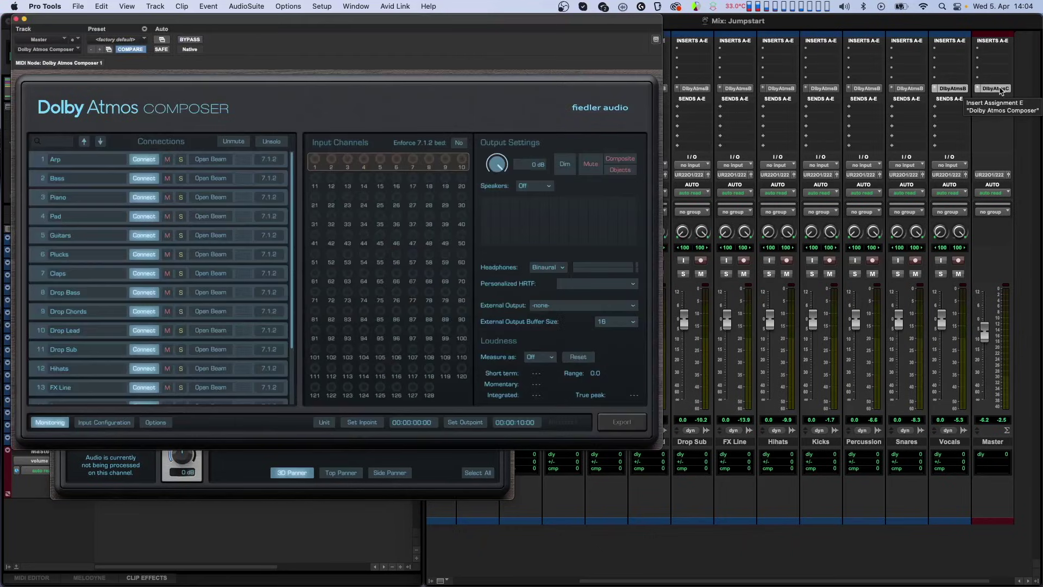
drag(500, 22, 853, 52)
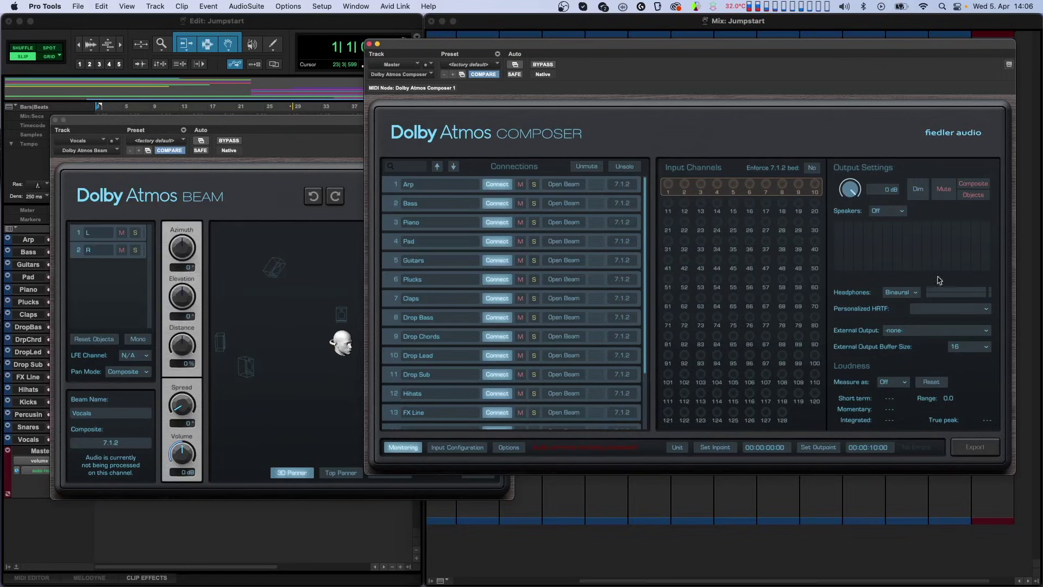
Set the Vocals connection format to Objects and keep headphone monitoring on Binaural
scroll(615, 348, down, 3)
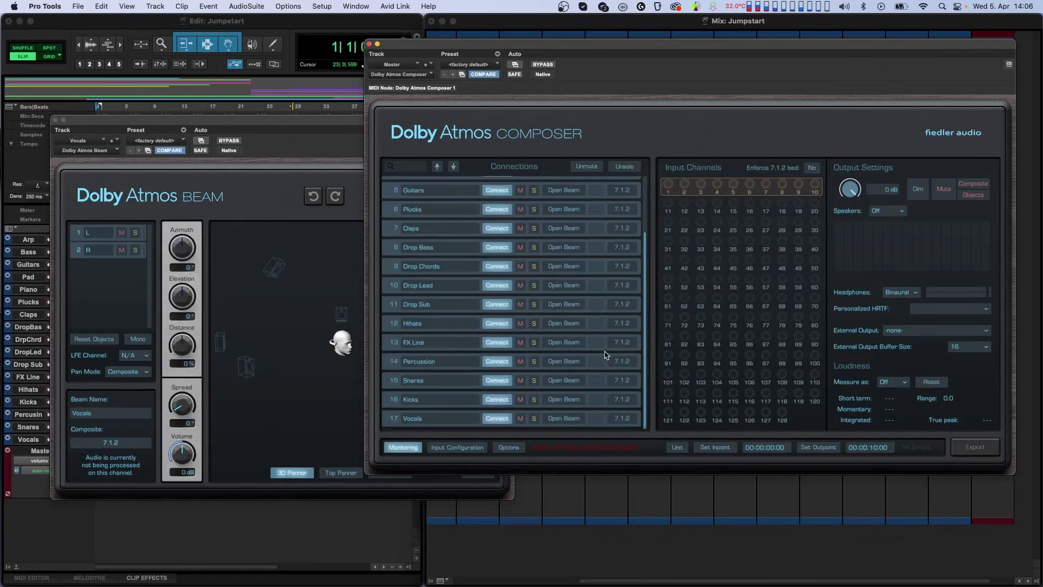
click(629, 418)
click(625, 270)
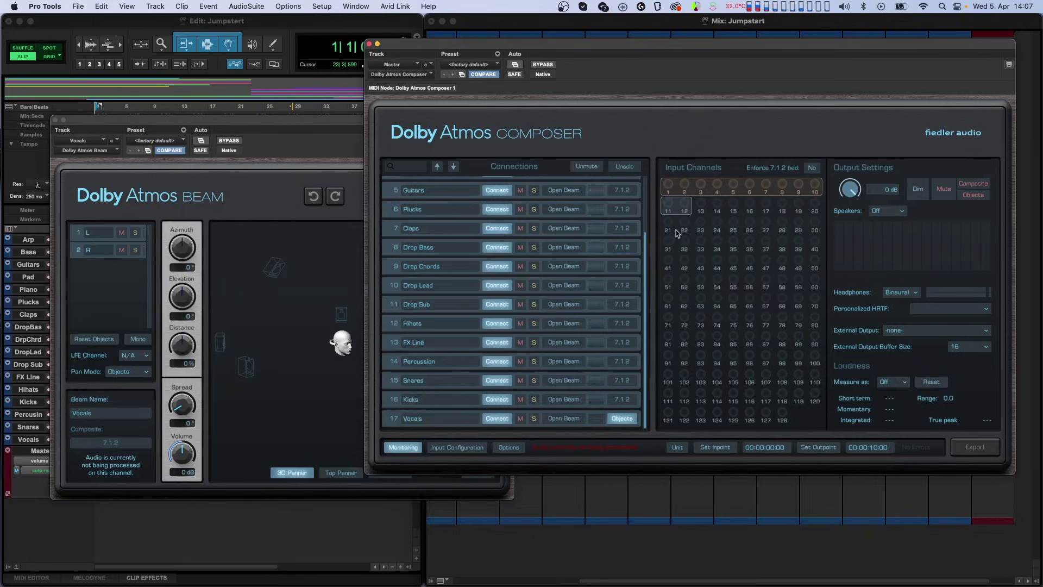
click(915, 298)
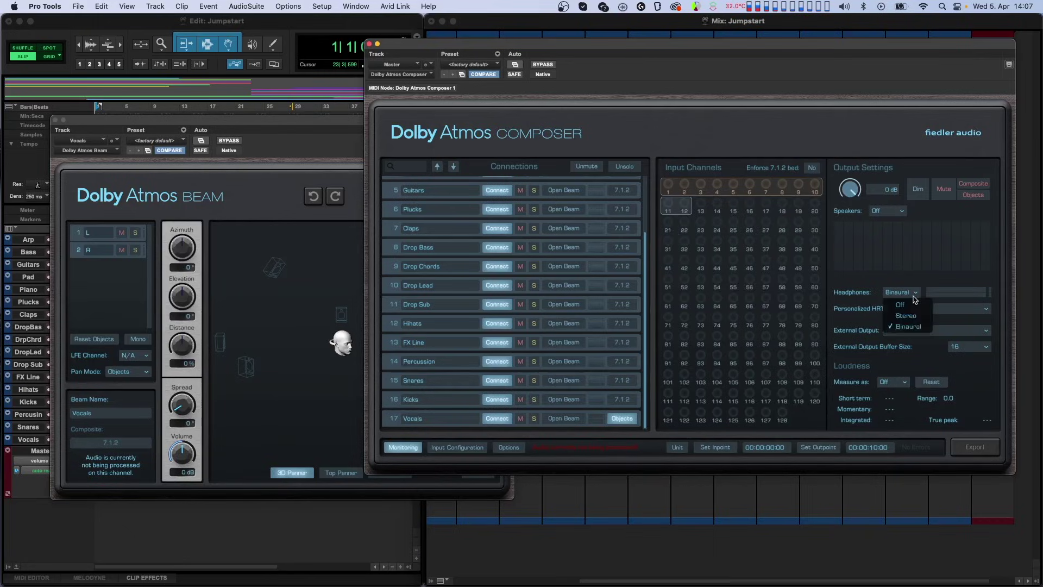
click(915, 330)
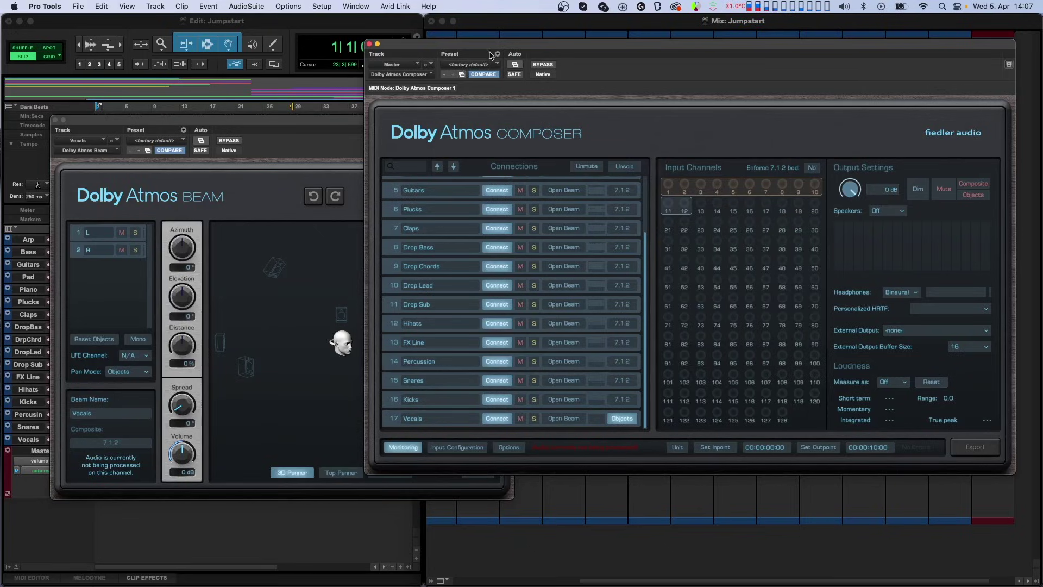
Pan the Arp Beam objects during playback to about -59.9° and 58° azimuth
click(55, 119)
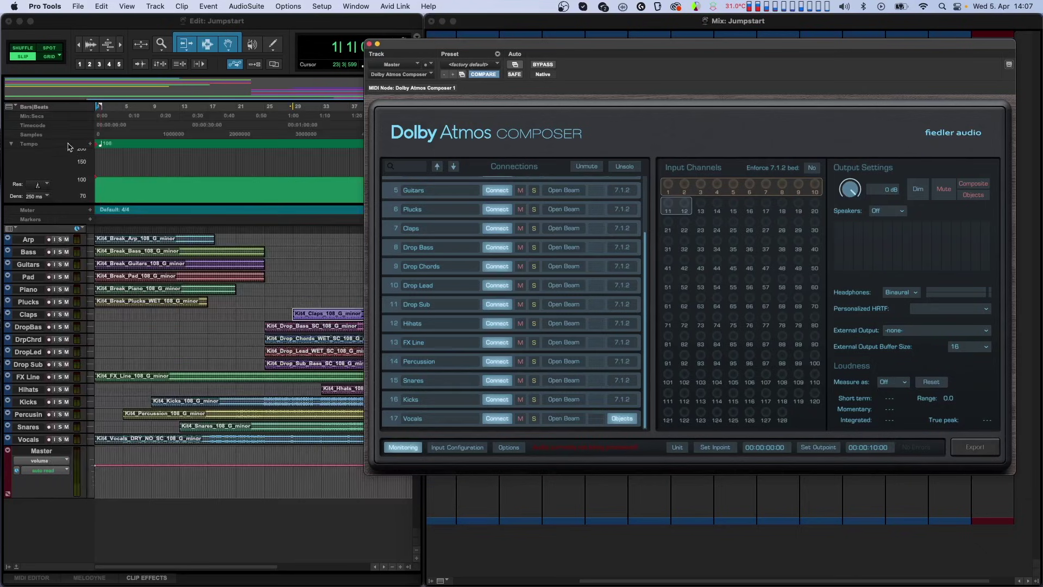
scroll(418, 261, up, 3)
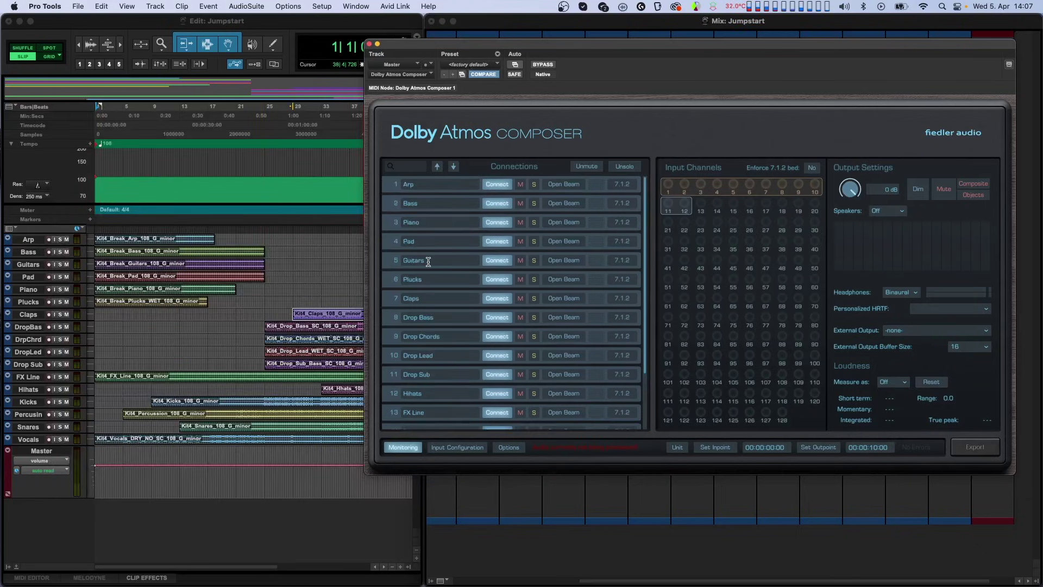
click(560, 189)
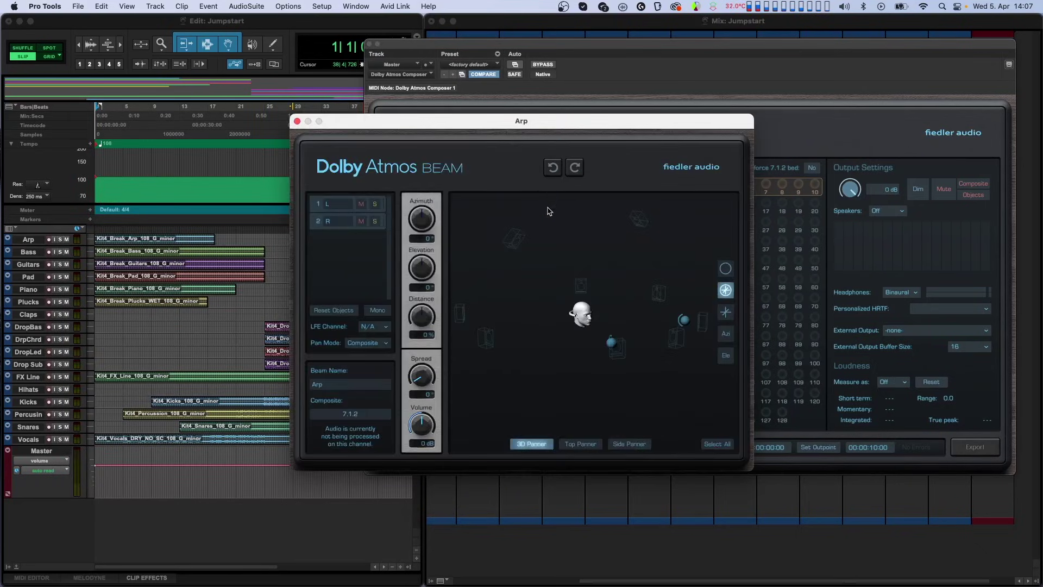
drag(451, 124, 409, 143)
key(space)
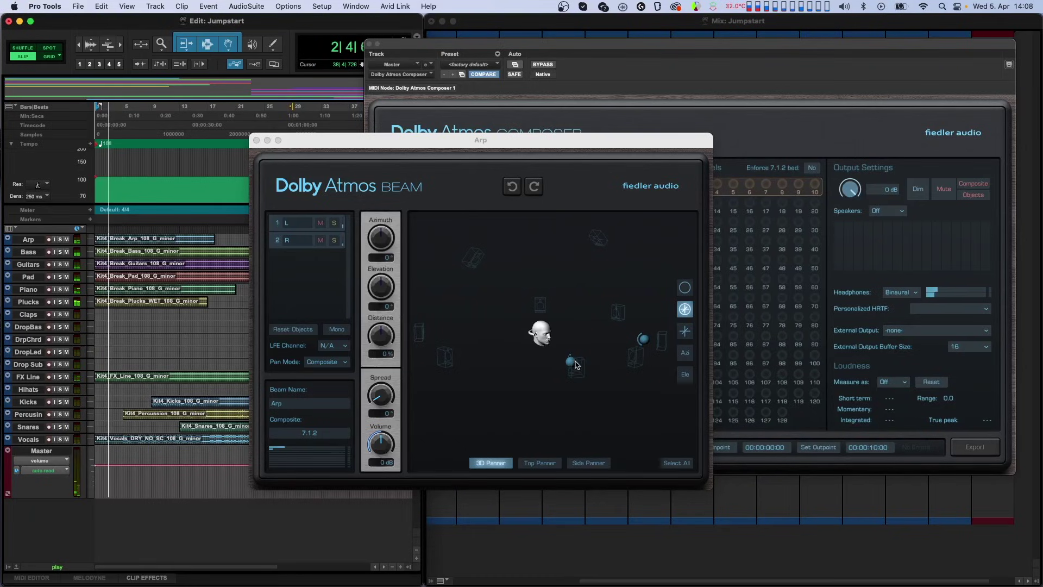
drag(590, 375, 458, 354)
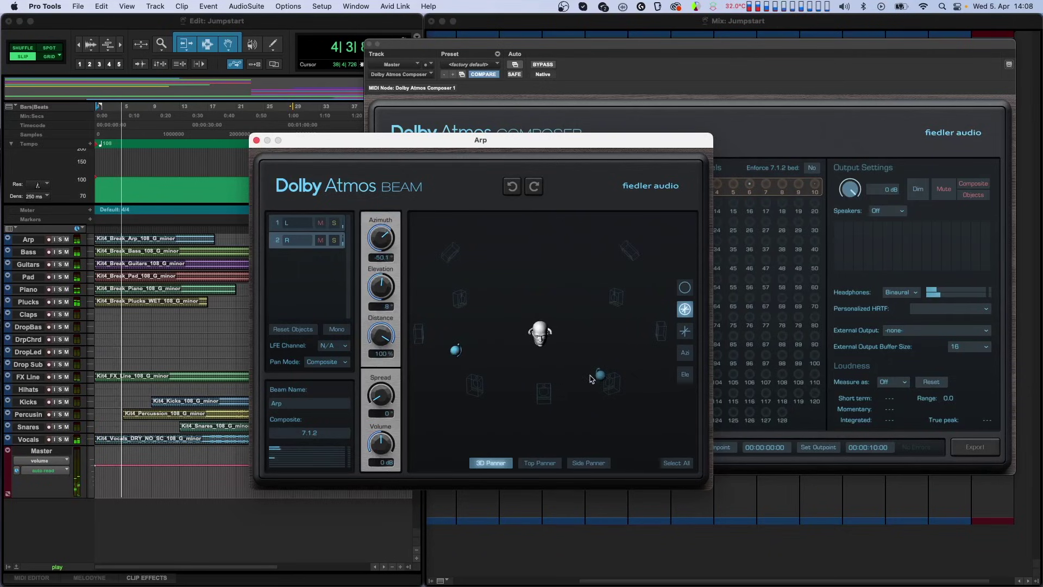
drag(599, 375, 626, 361)
drag(455, 350, 446, 341)
drag(623, 357, 630, 350)
Solo and unsolo the Arp connection, then solo the Piano connection
click(256, 140)
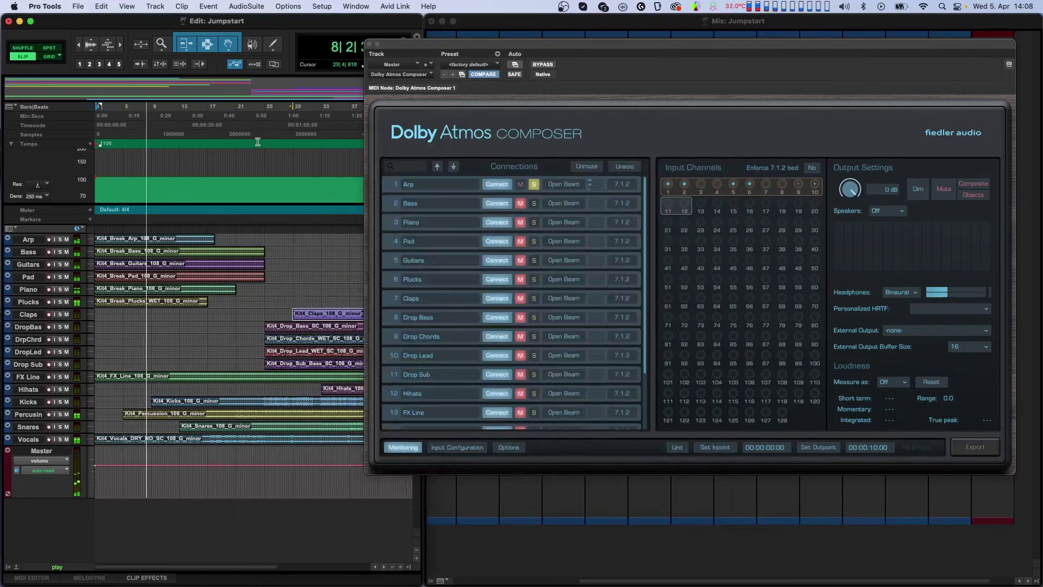
click(534, 185)
click(534, 185)
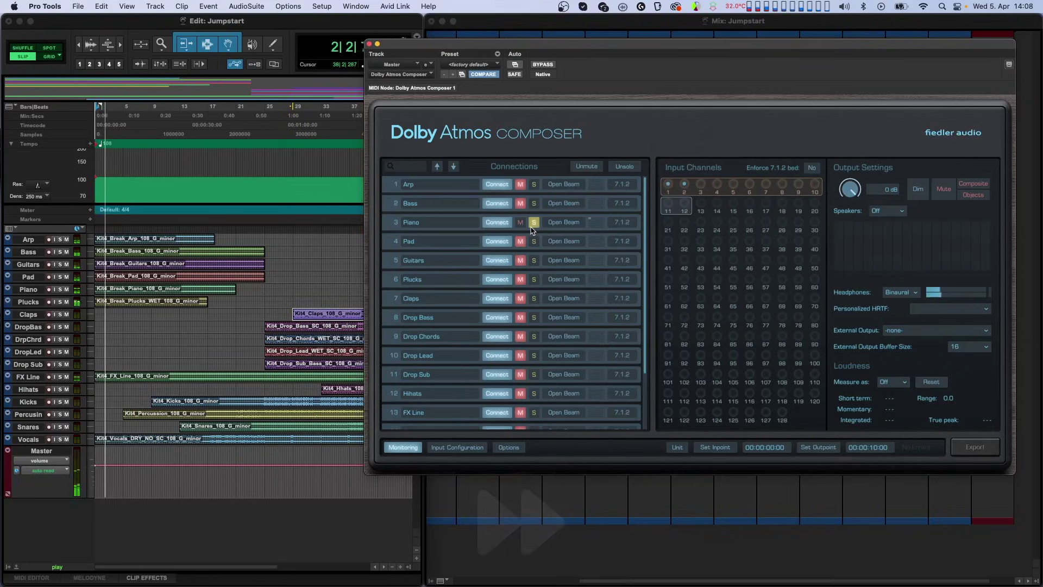
click(535, 222)
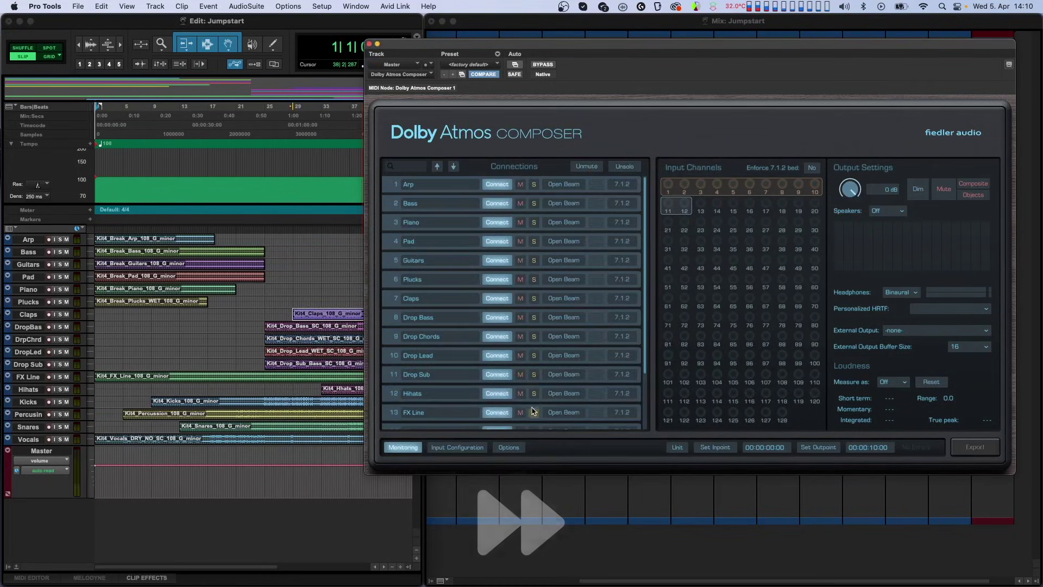
Swing the FX Line Beam objects behind the listener during playback
key(space)
click(564, 413)
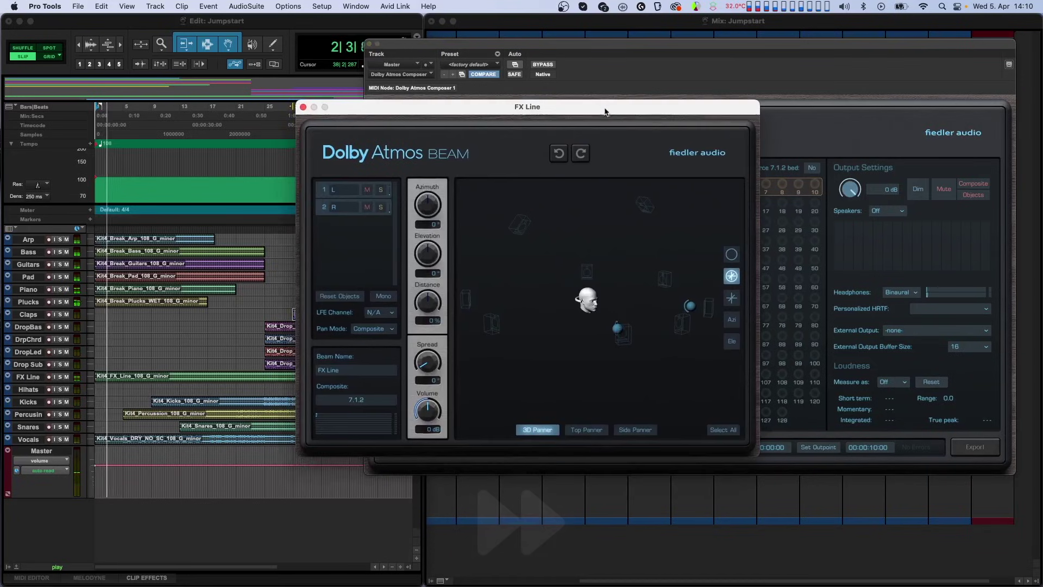
drag(590, 327, 674, 354)
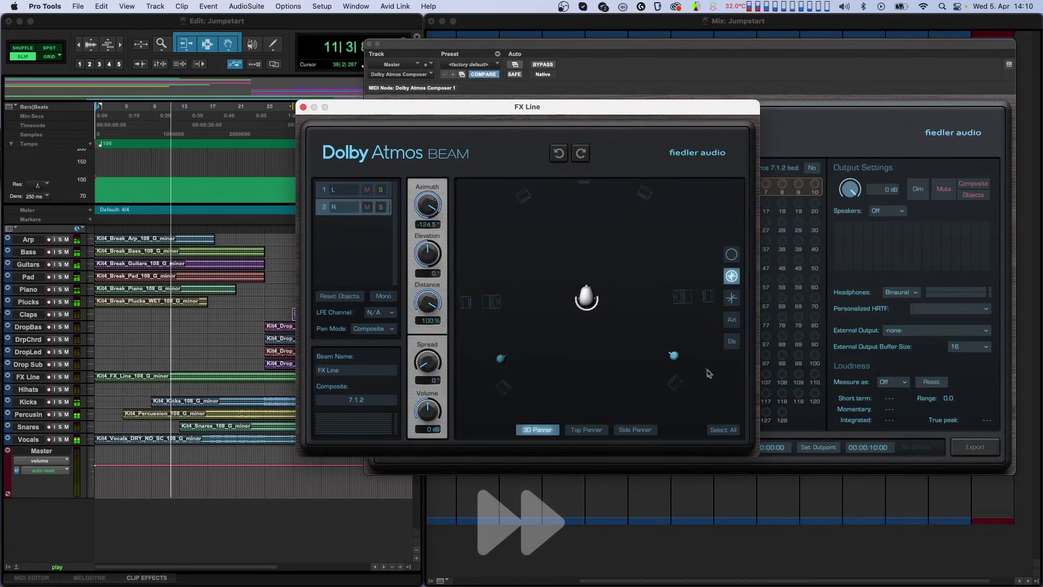
click(303, 108)
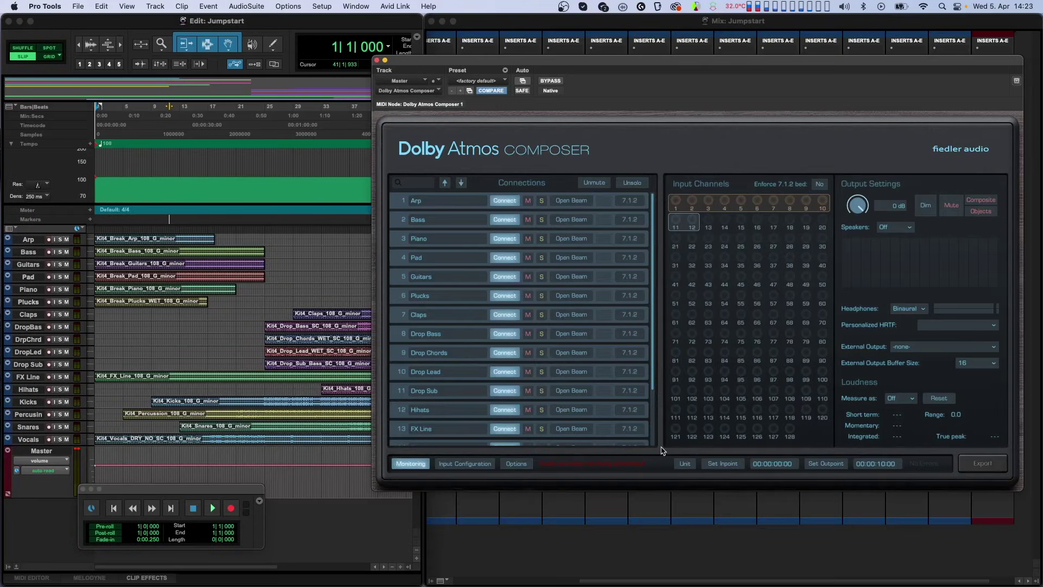
Switch the Plucks connection to Objects and open its Dolby Atmos Beam plugin
click(629, 296)
click(635, 309)
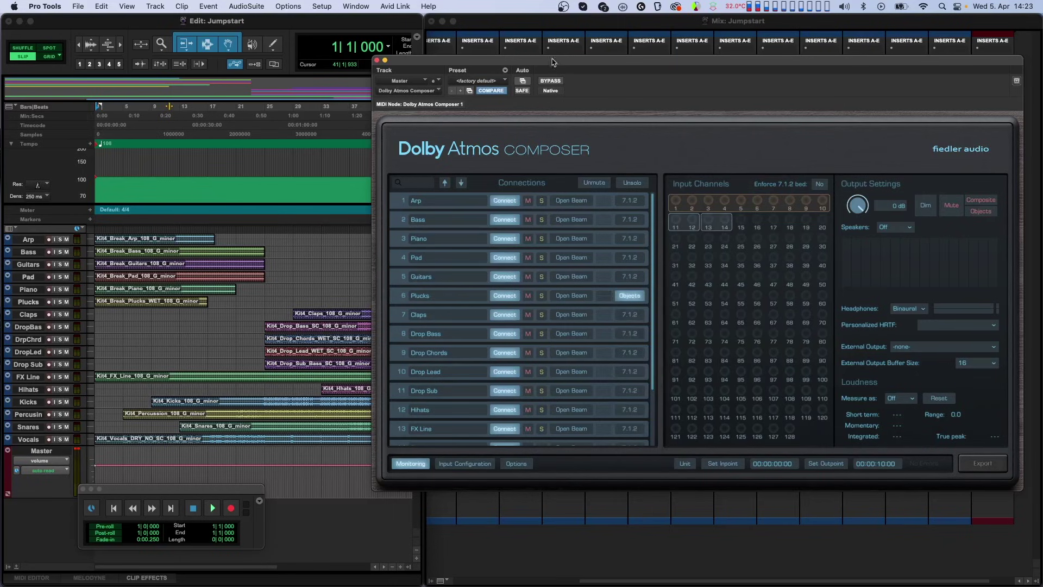
drag(546, 63, 771, 71)
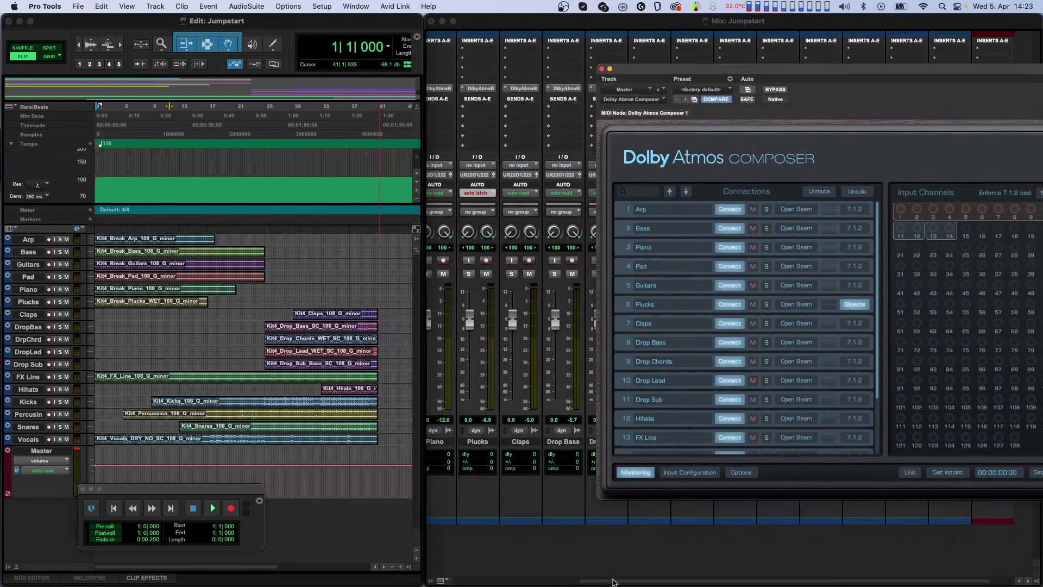
drag(612, 582, 599, 583)
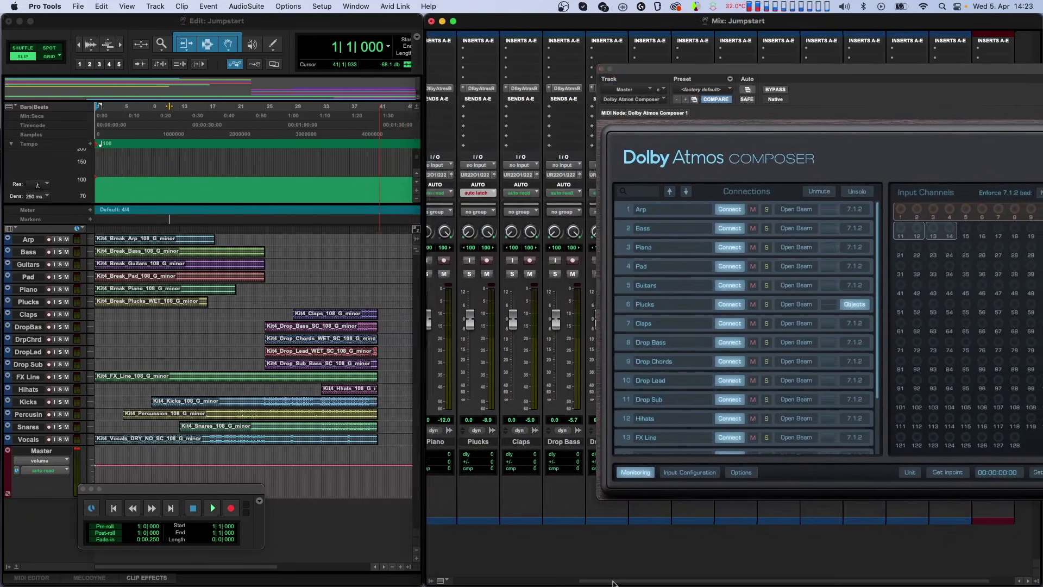
click(505, 88)
Enable plug-in automation for the Beam's Azimuth 1 through Distance 2 parameters
click(202, 140)
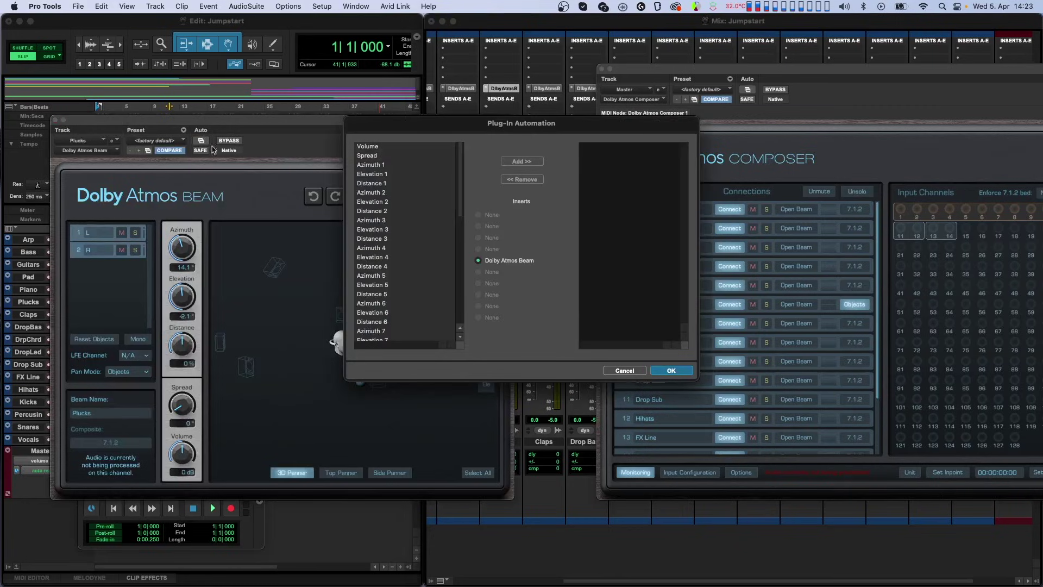
click(368, 165)
shift+click(379, 210)
click(522, 162)
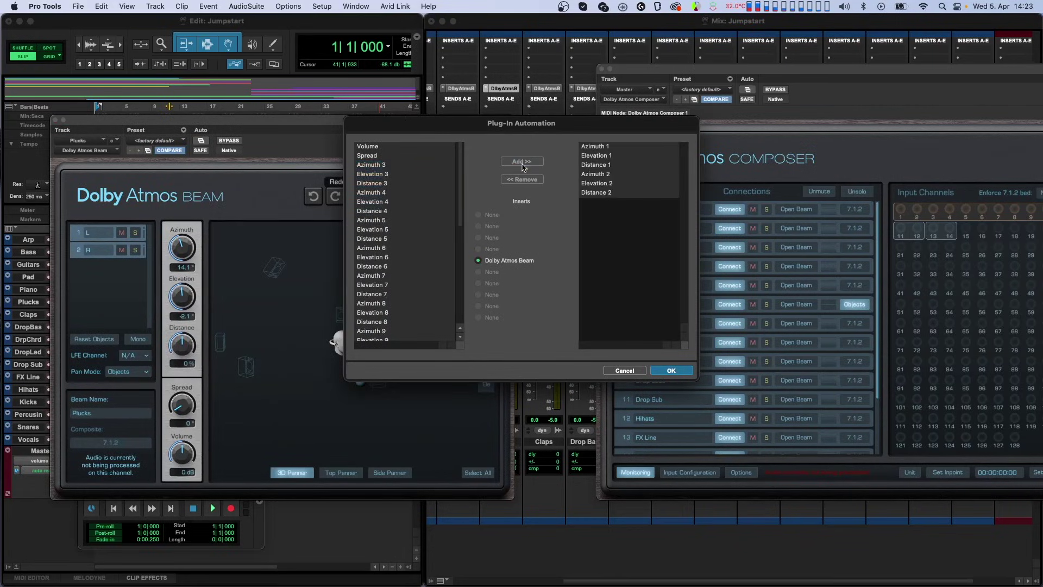
click(671, 371)
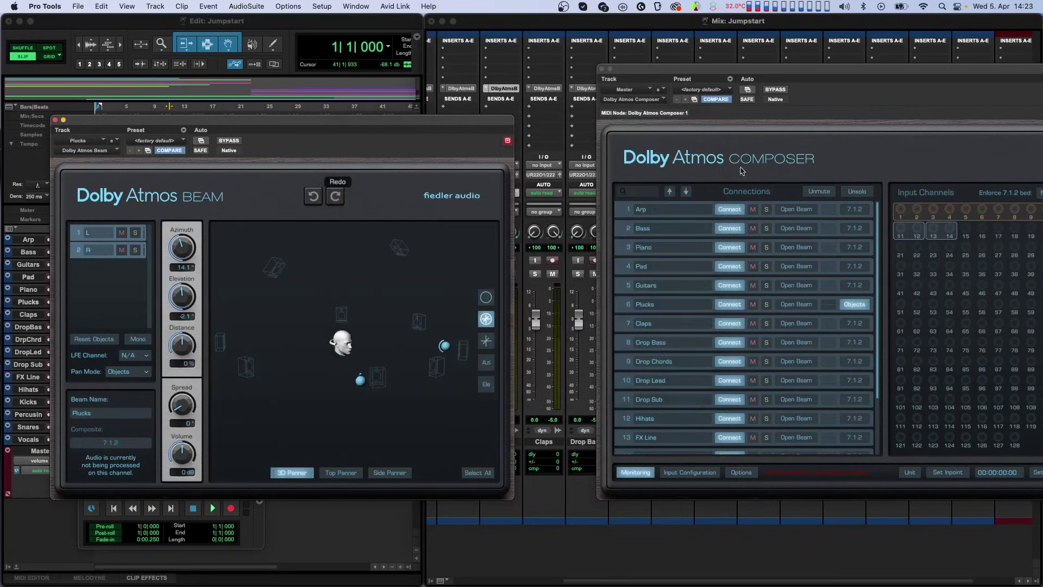
drag(759, 71, 536, 69)
drag(338, 129, 589, 128)
Enlarge the Plucks track, select both Beam objects, and start playback to record movement
click(8, 303)
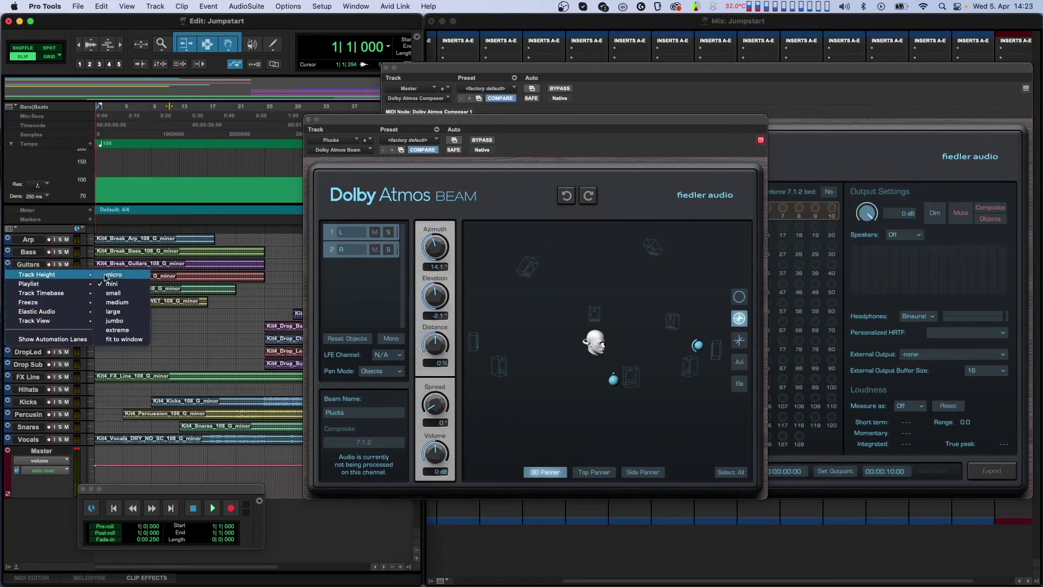
click(108, 308)
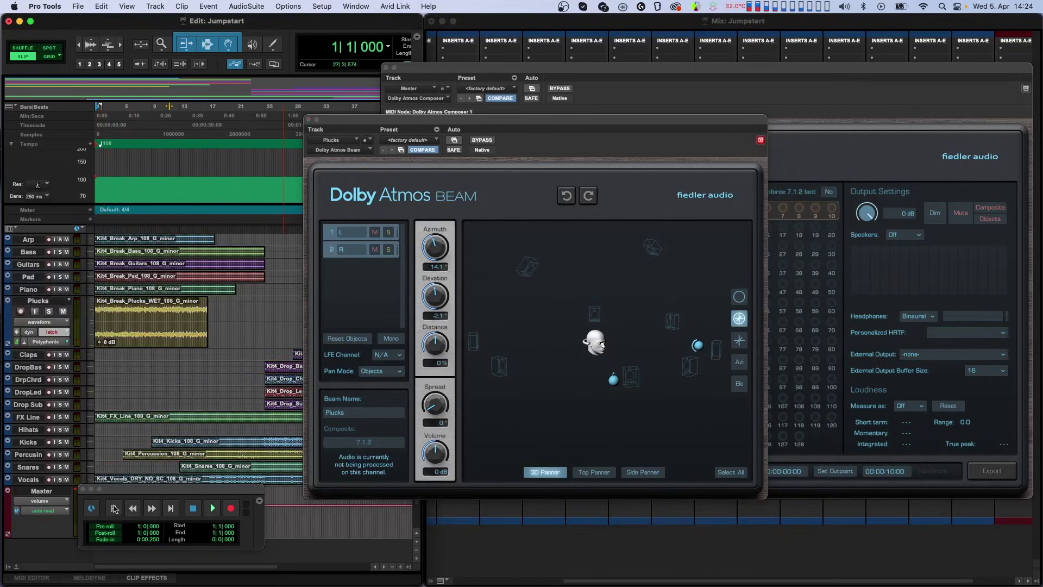
drag(590, 322, 696, 395)
key(space)
Write the Plucks objects' movement around the listener, then switch Plucks to read and audition it
drag(697, 346, 658, 396)
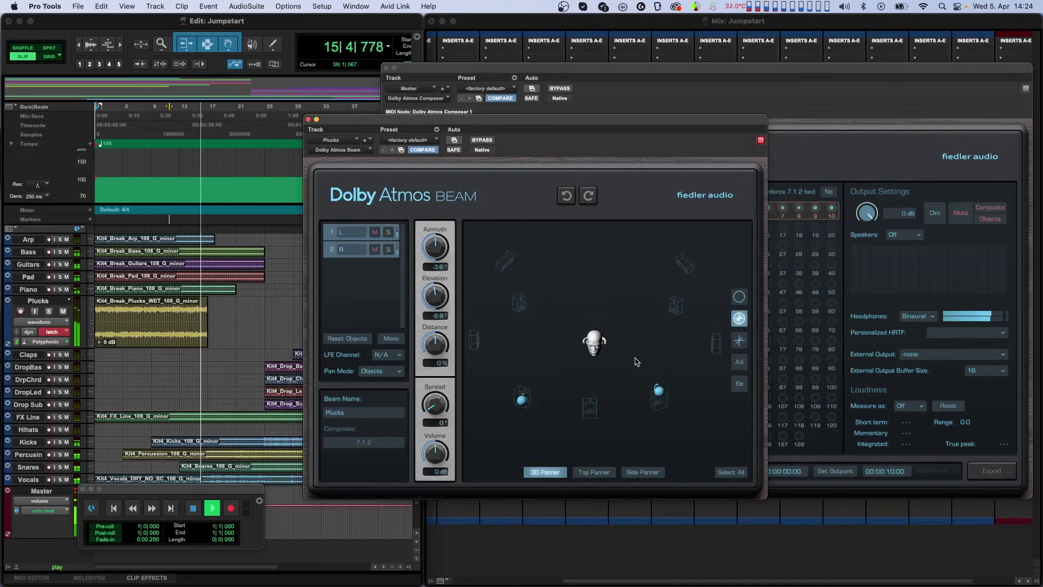
key(space)
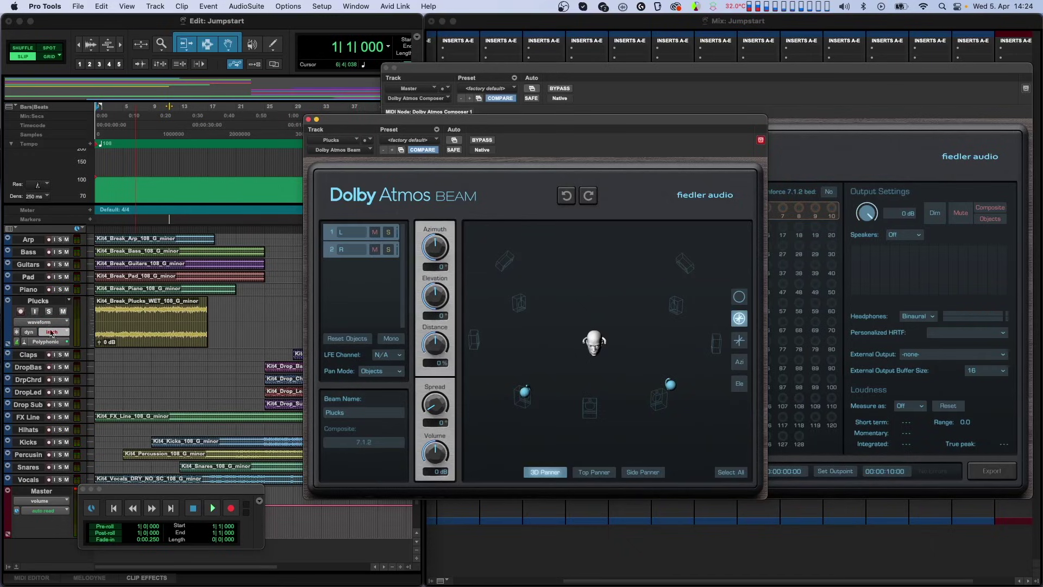
click(51, 332)
click(45, 314)
key(space)
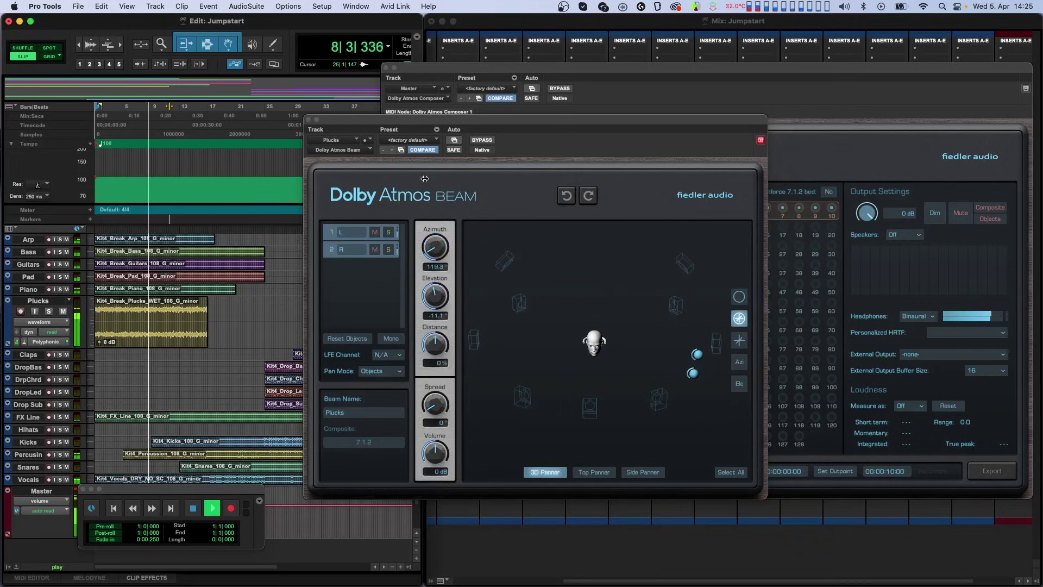
key(space)
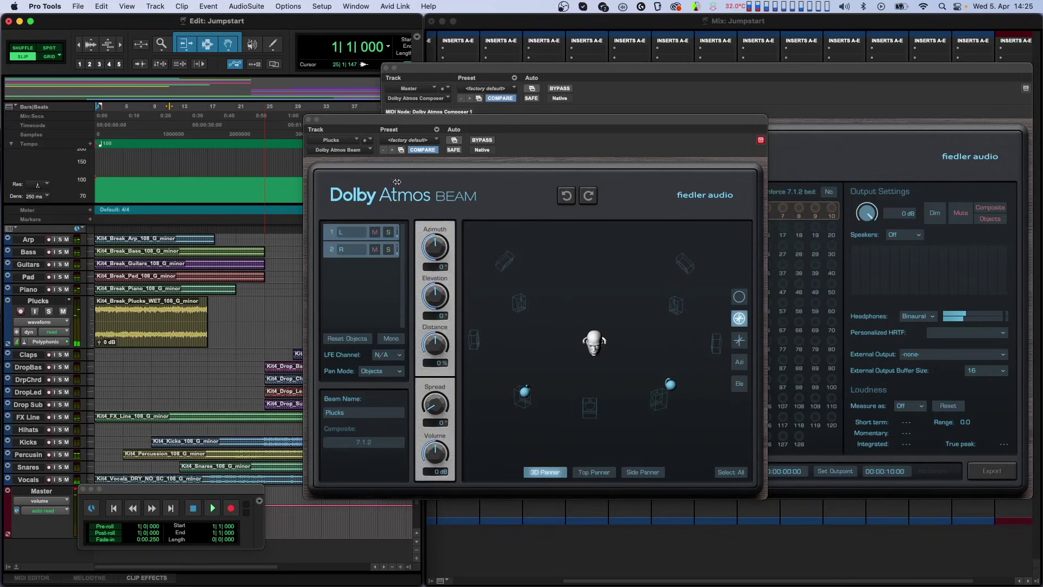
click(308, 119)
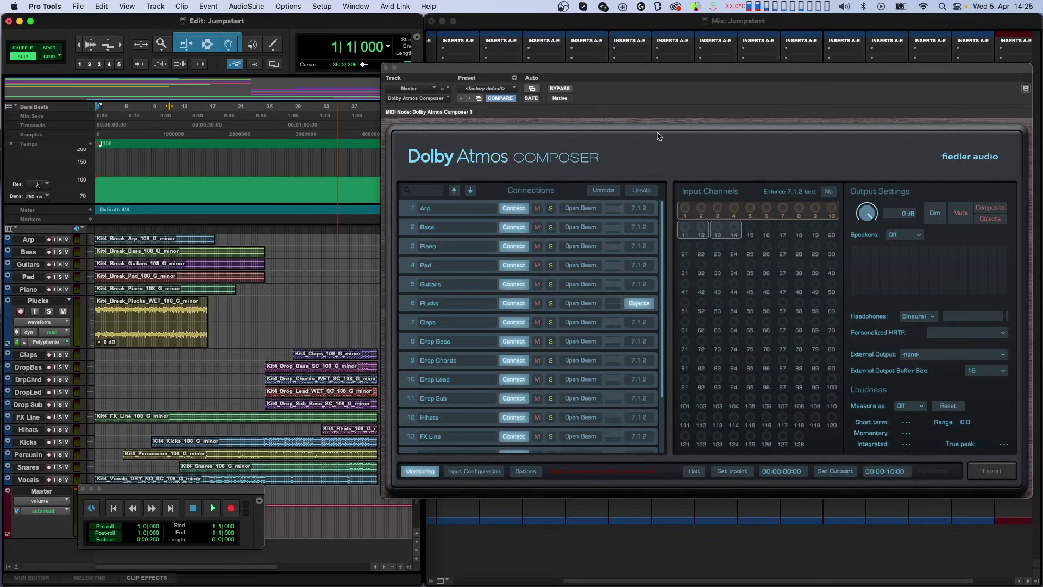
Switch the Composer's in/out point display from samples to timecode
click(698, 472)
drag(551, 72, 593, 71)
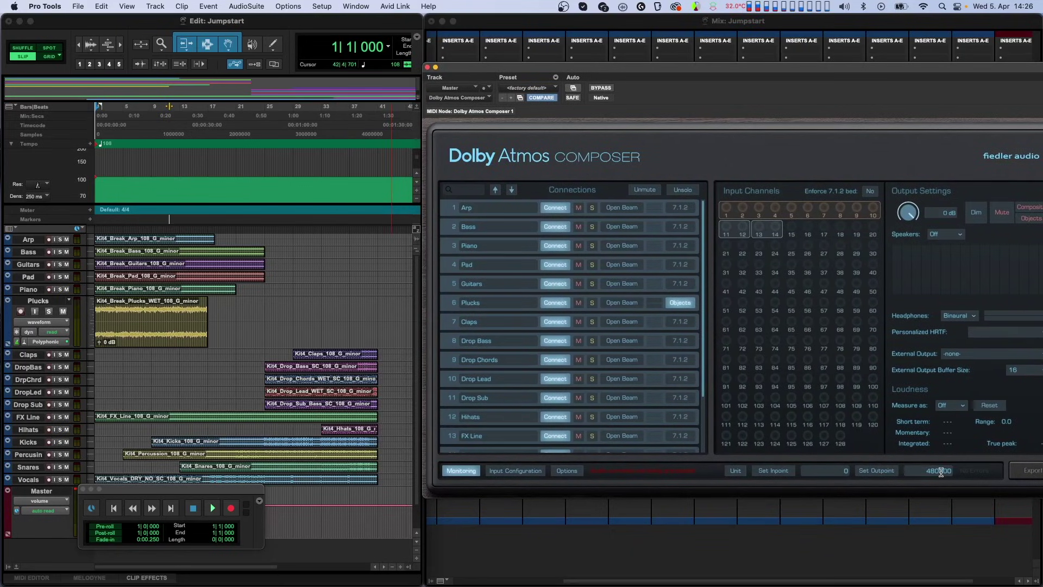
click(735, 470)
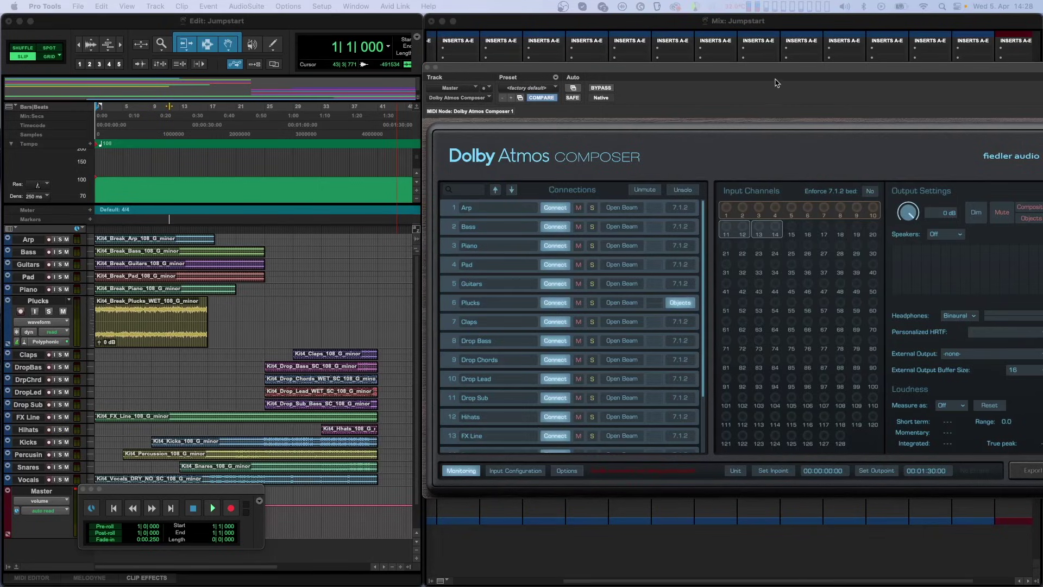
drag(779, 72, 707, 71)
Arm the Atmos export, saving the file as 'atmos'
click(967, 471)
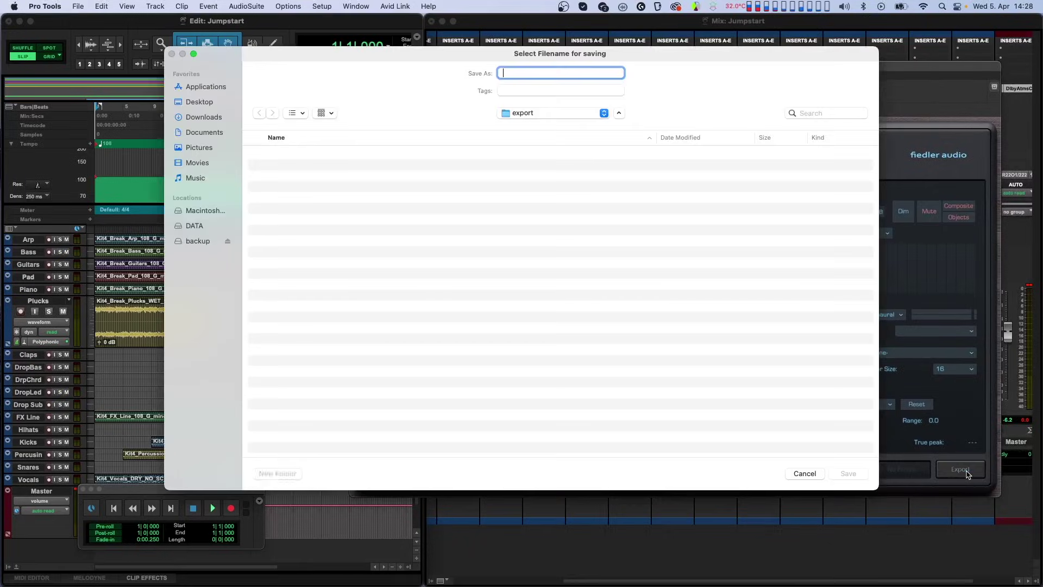
text(atmos)
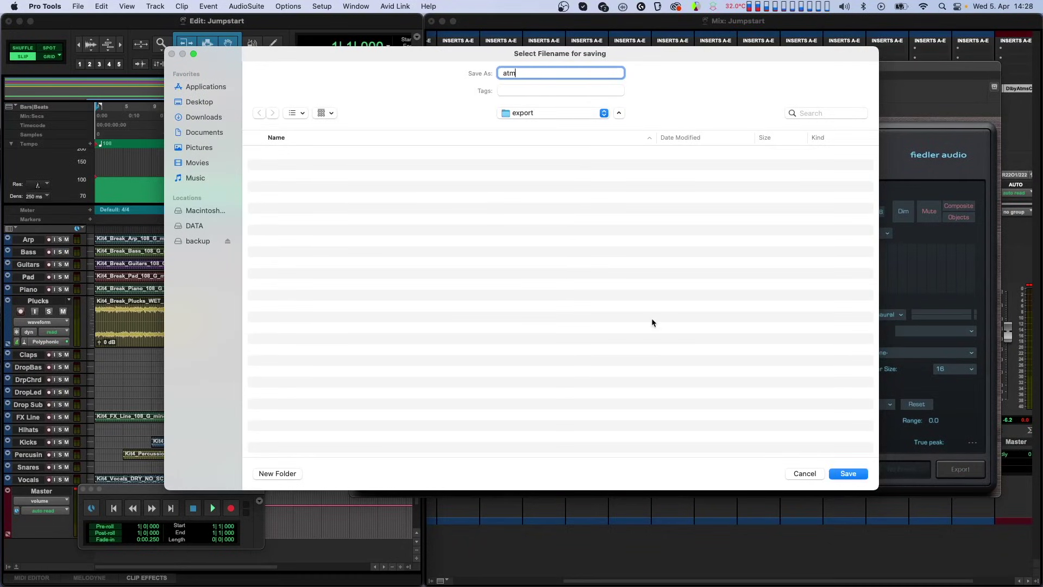
click(834, 474)
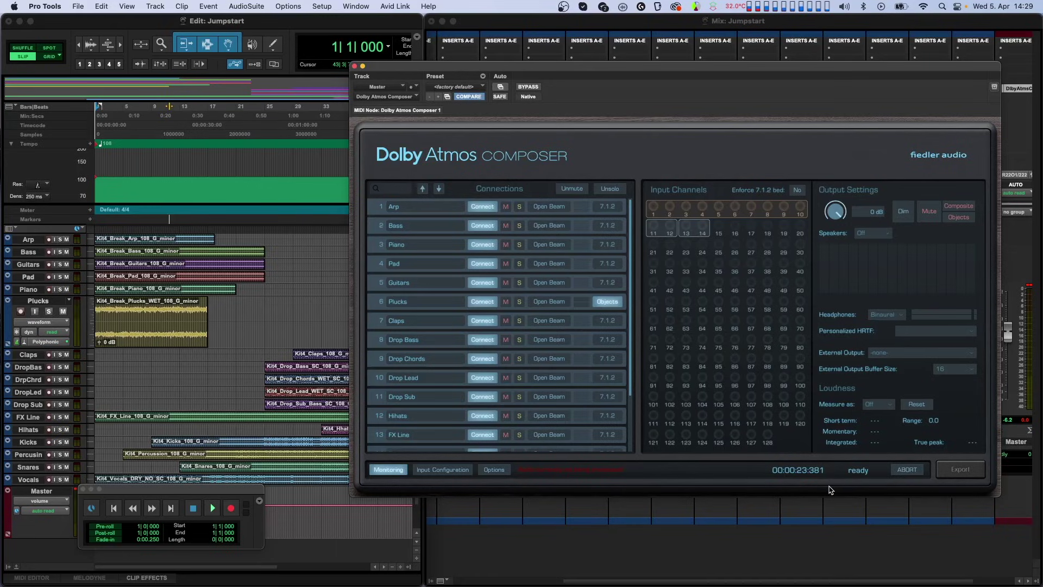
Play the session from the transport until the Composer reports the export succeeded
click(211, 508)
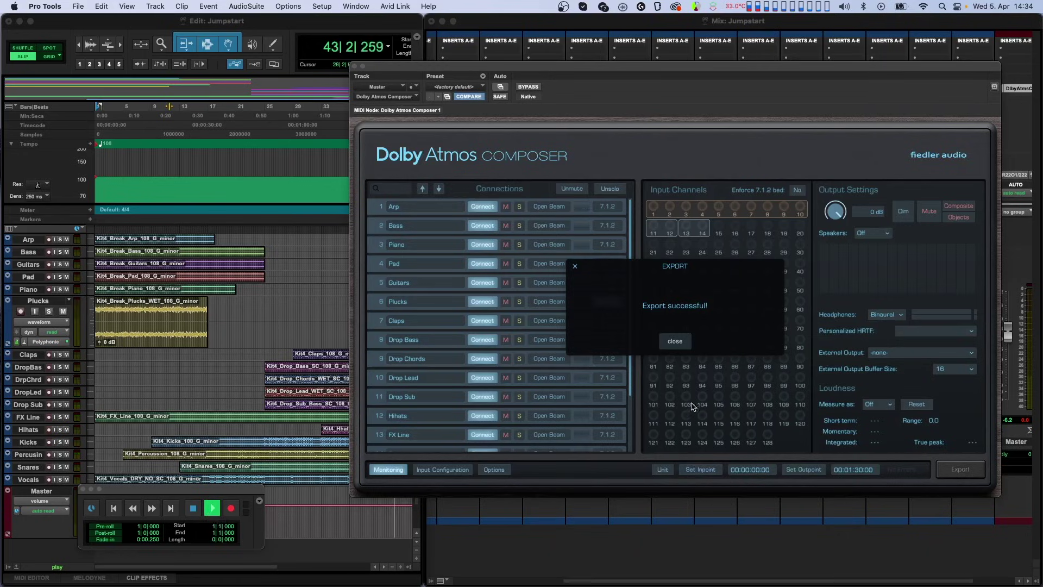
Dismiss the export message, stop playback, and import atmos.wav from the Composer's Options
click(682, 342)
key(space)
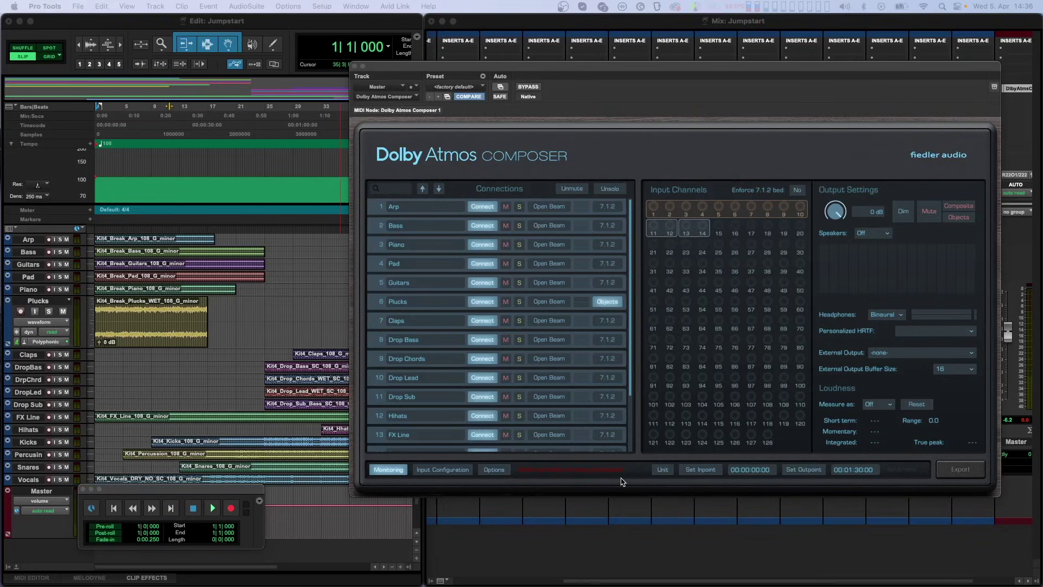
click(496, 470)
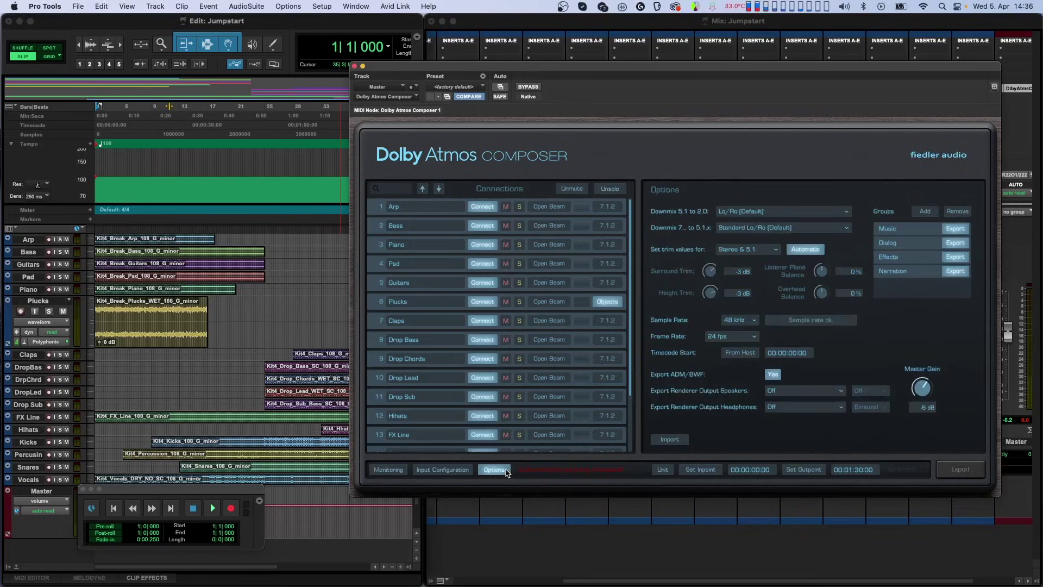
click(670, 439)
click(434, 167)
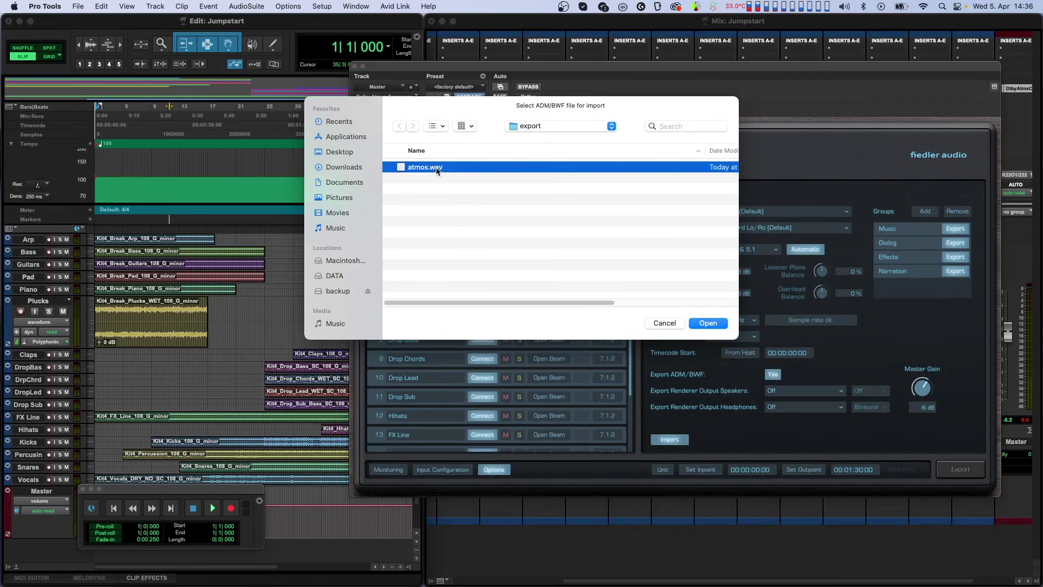
click(708, 323)
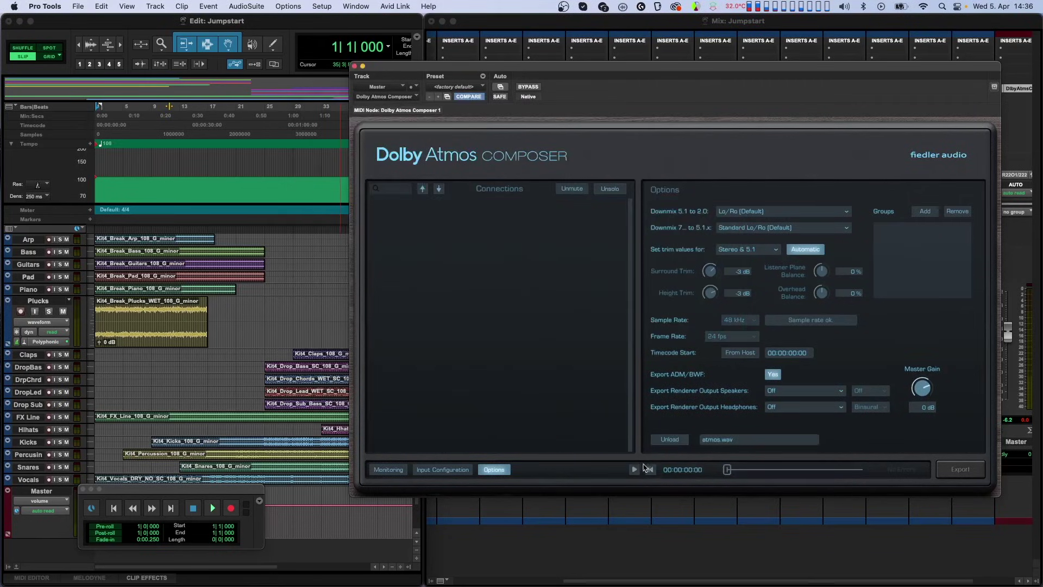
click(634, 470)
Unload atmos.wav from the Dolby Atmos Composer so the session's 7.1.2 connections return
click(661, 442)
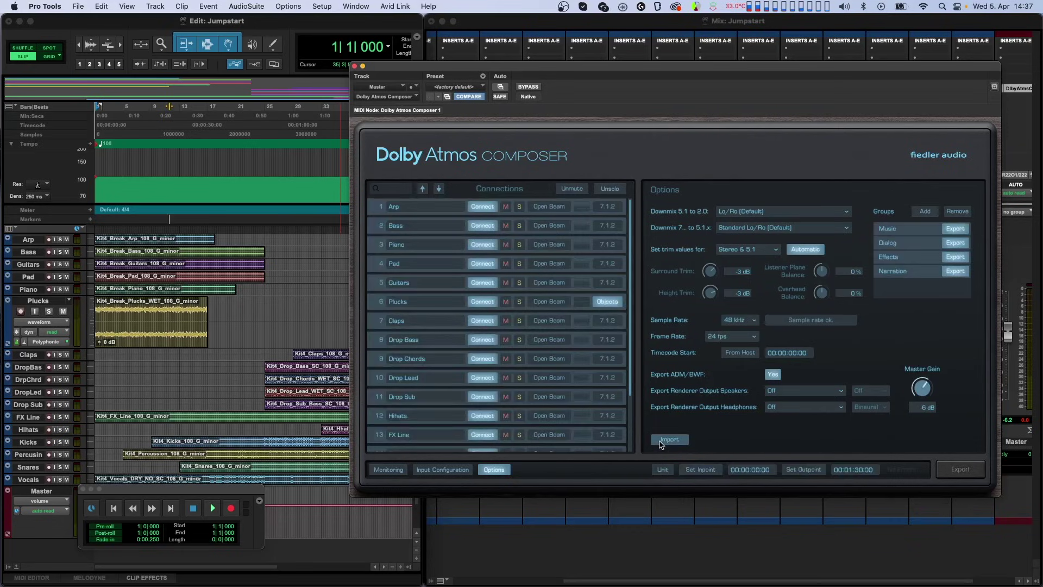